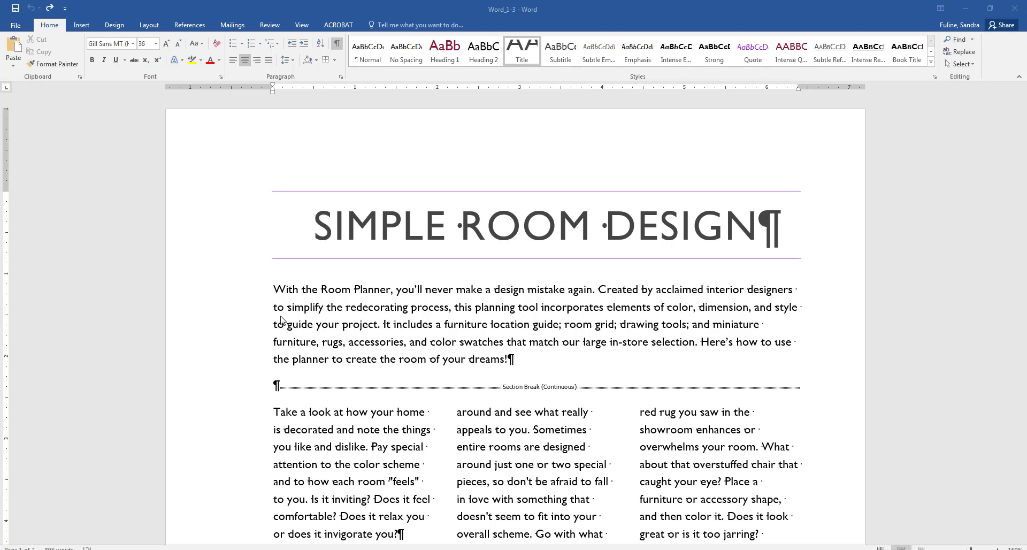
- Set hyphenation to Automatic from the Layout tab
left_click(149, 25)
left_click(142, 63)
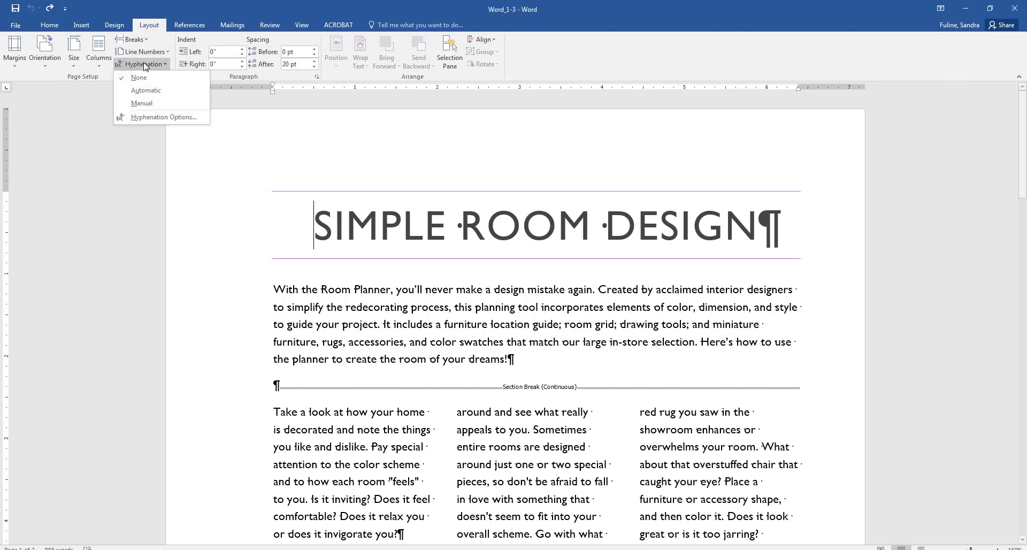
left_click(145, 91)
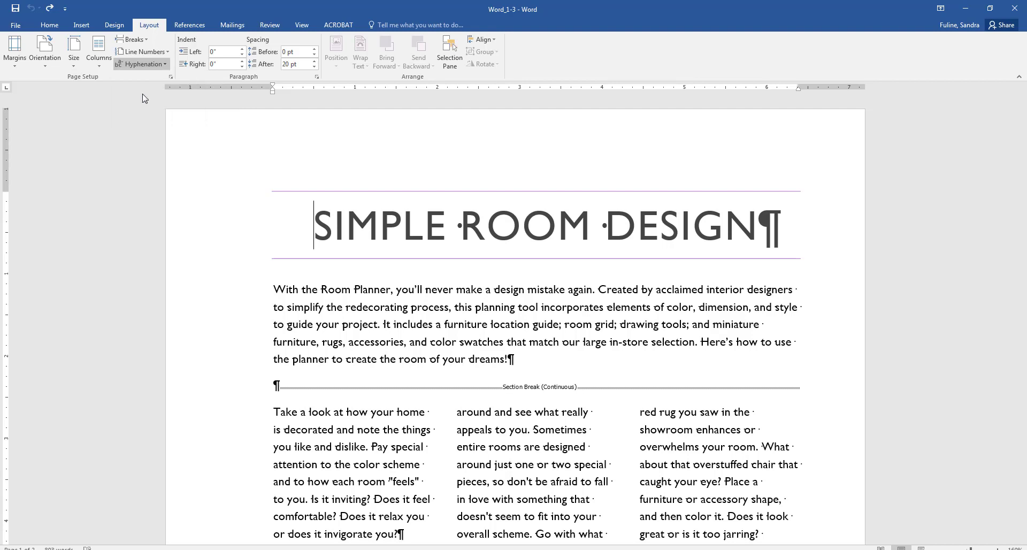
- Apply the Facet theme to the document
left_click(112, 25)
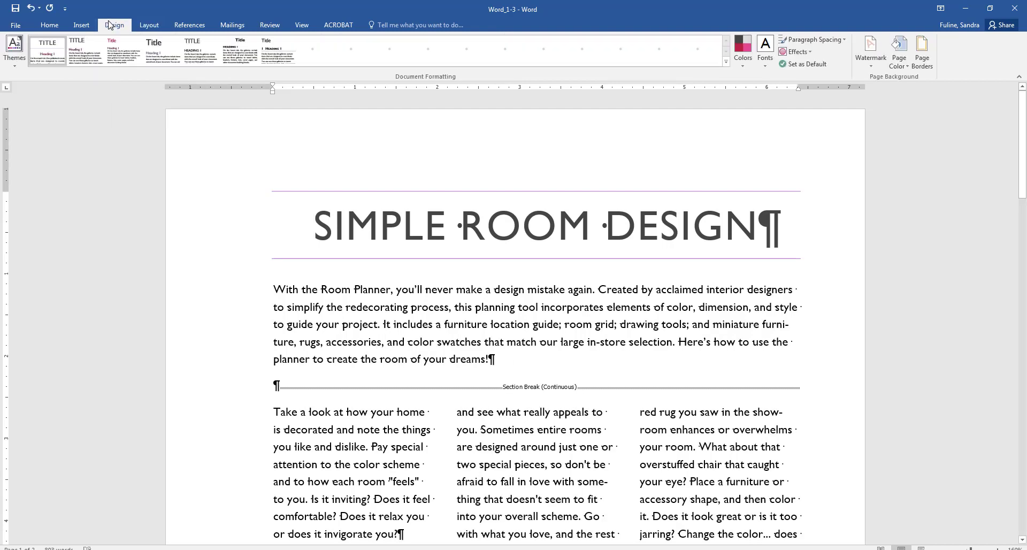
left_click(16, 49)
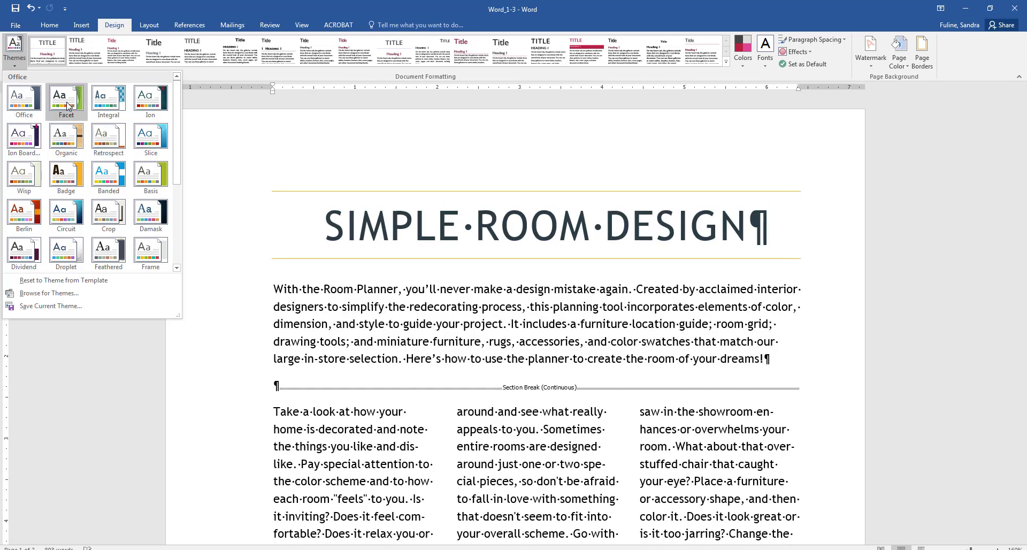
left_click(67, 99)
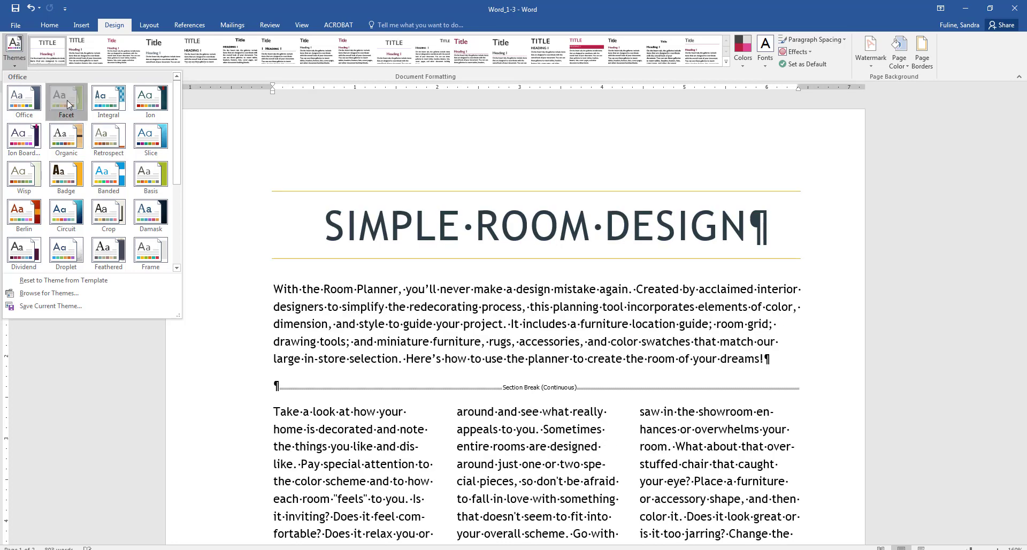
- Switch the theme colours to Red Orange and the theme fonts to Corbel
left_click(741, 59)
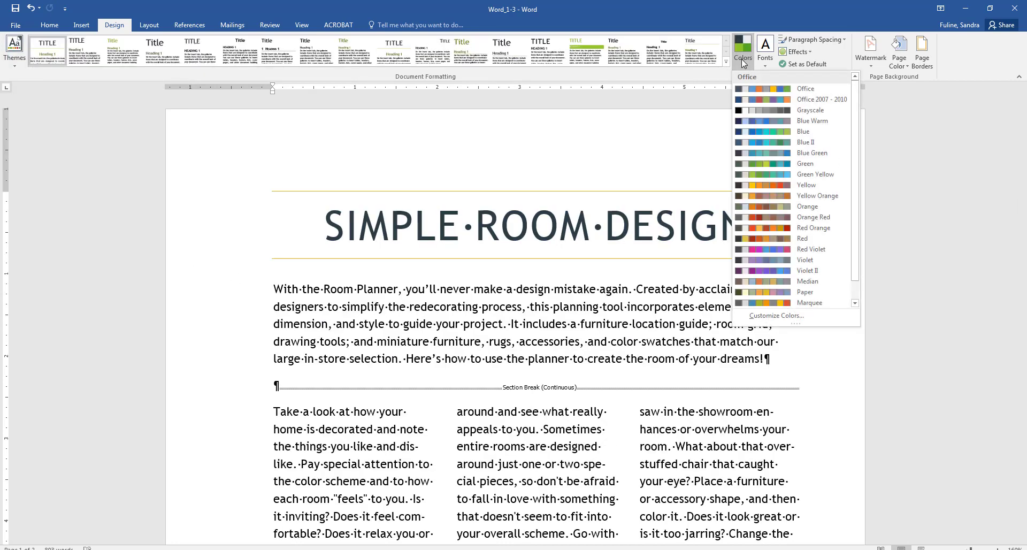
left_click(825, 230)
left_click(774, 66)
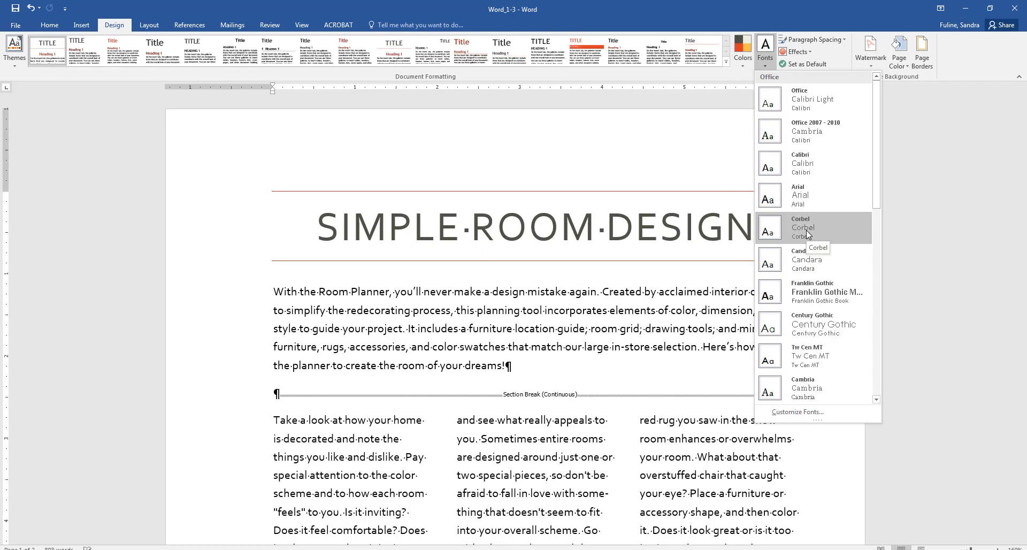
left_click(807, 230)
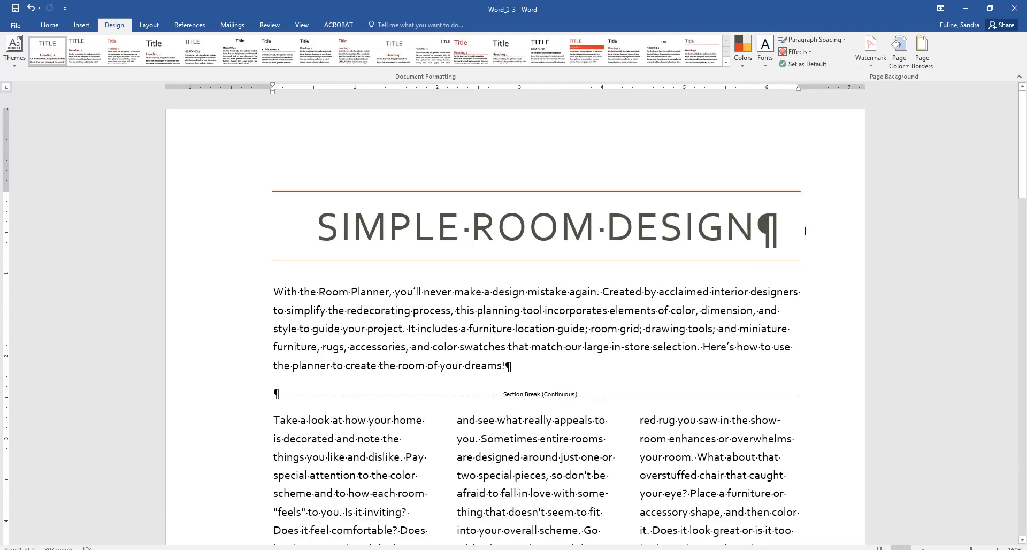
- Insert the Facet (Even Page) header at the top of page 2
scroll(439, 365, "down", 3)
scroll(439, 365, "down", 10)
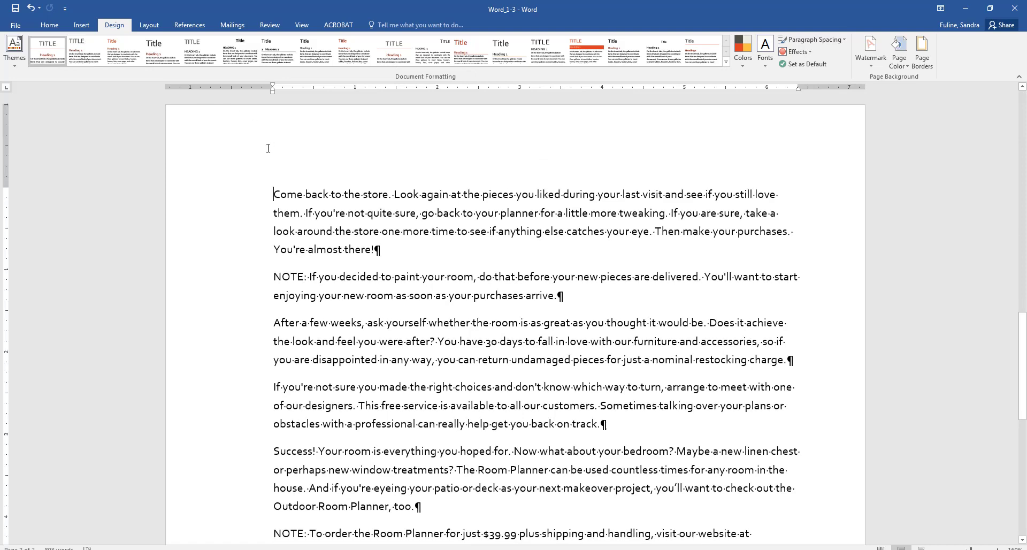
double_click(270, 145)
left_click(274, 155)
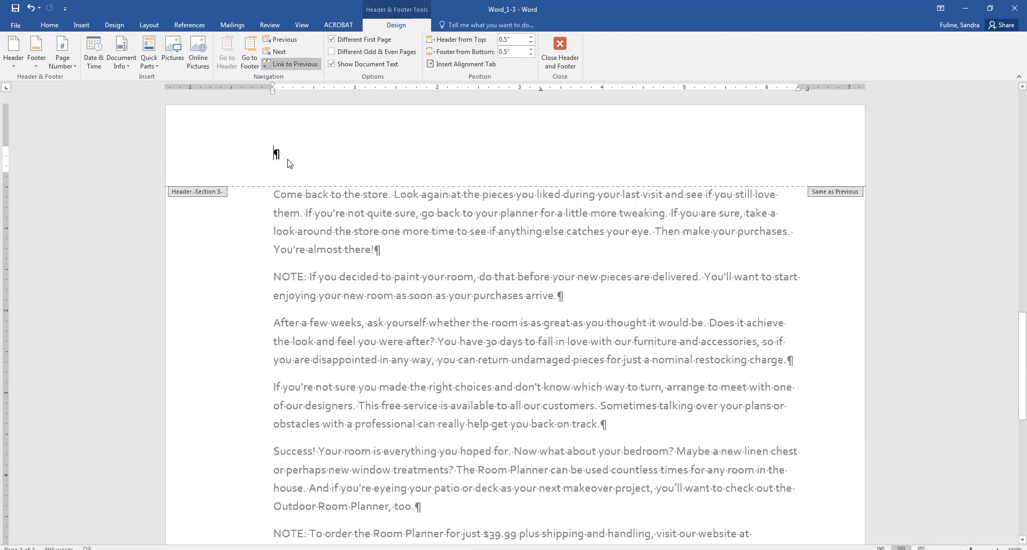
left_click(9, 54)
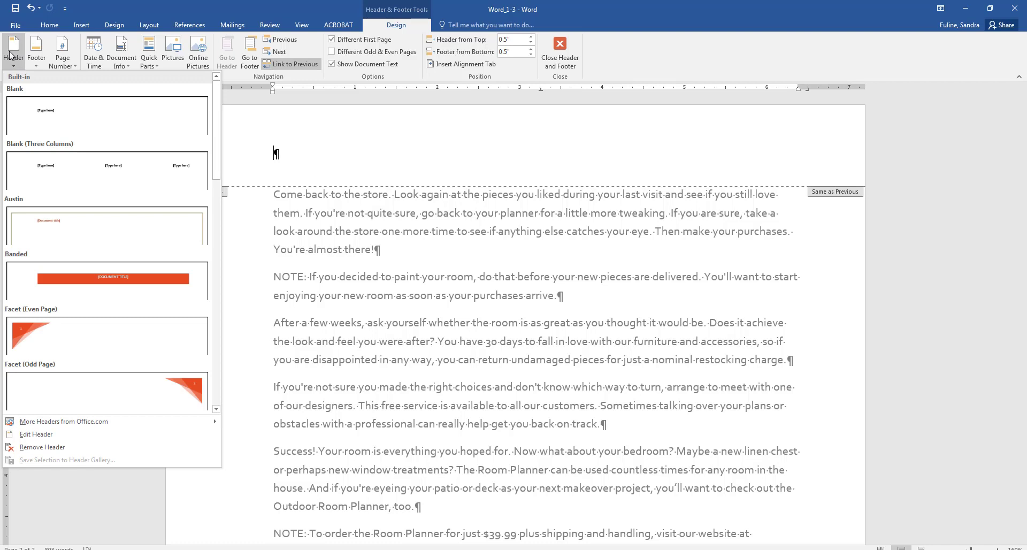
left_click(75, 338)
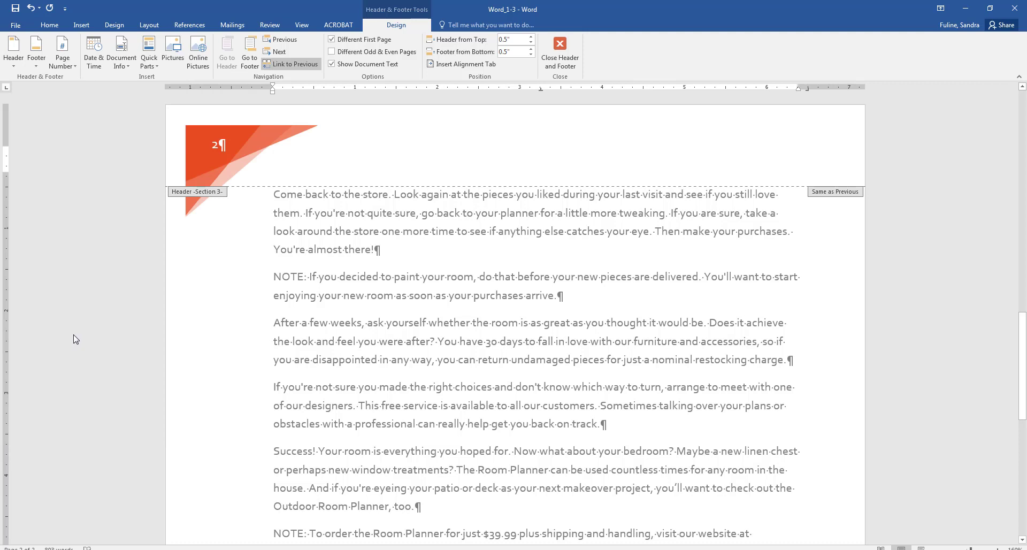
- Add a circle page number in the right page margin
left_click(62, 60)
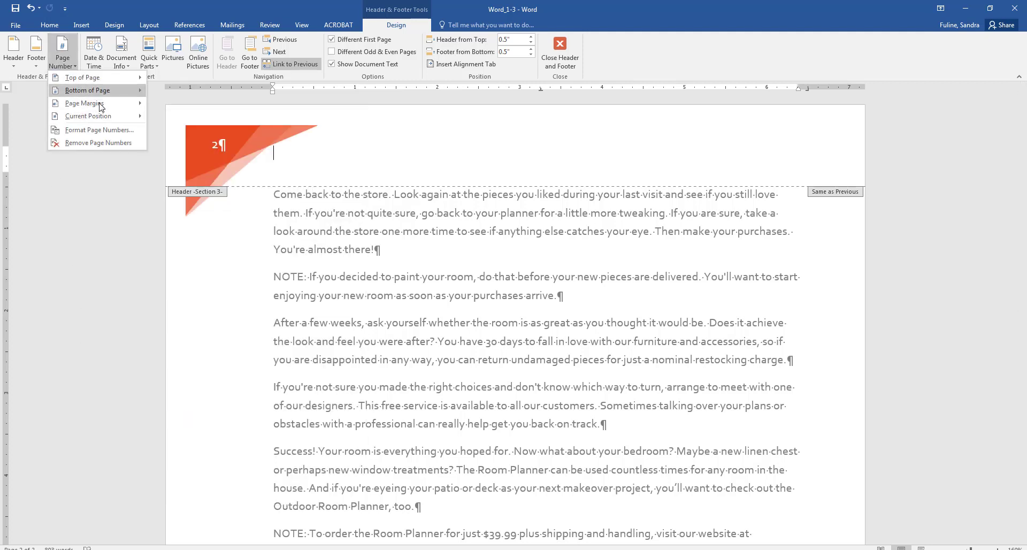
mouse_move(99, 105)
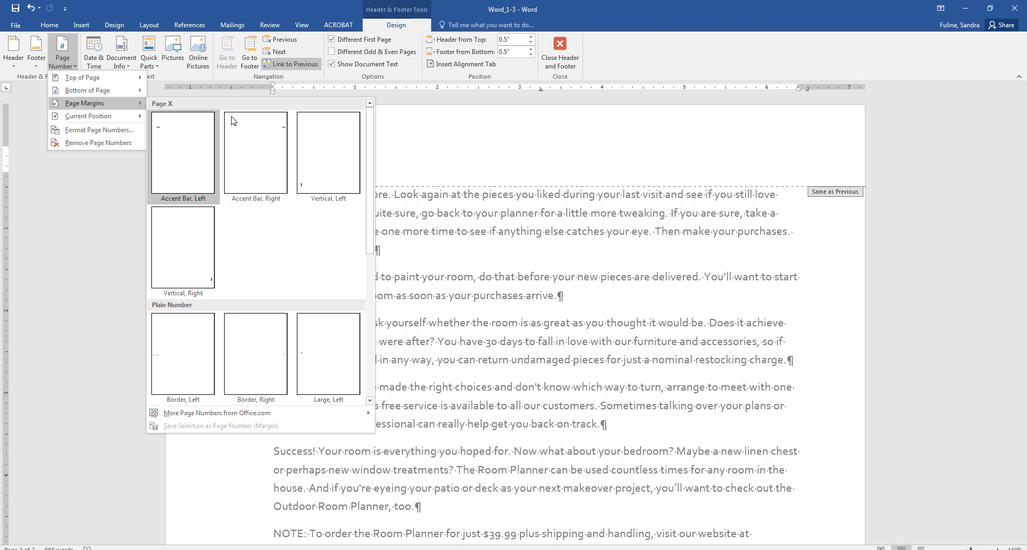
scroll(350, 252, "down", 3)
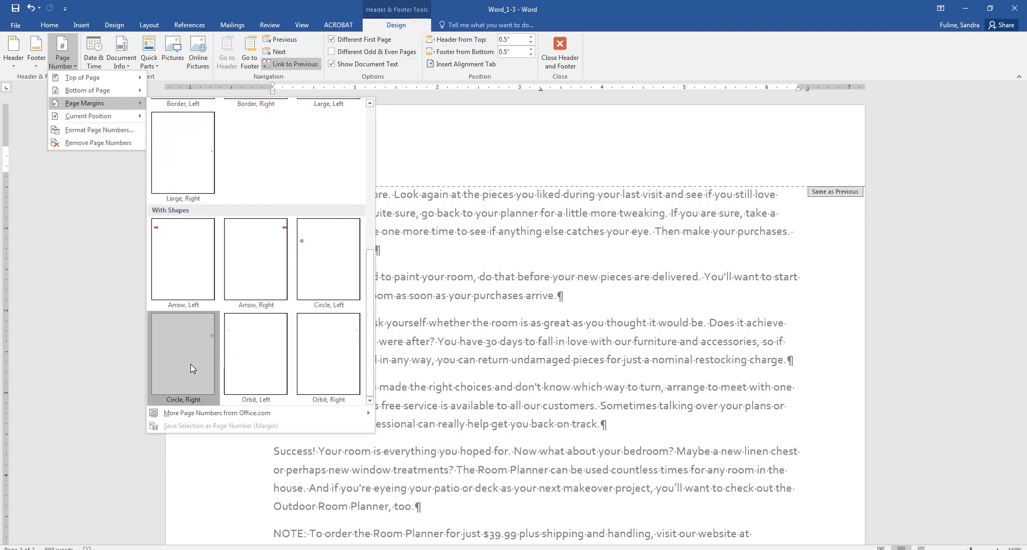
left_click(193, 369)
- Close header editing, review the pages, then reopen and close the page 2 header
scroll(572, 389, "up", 15)
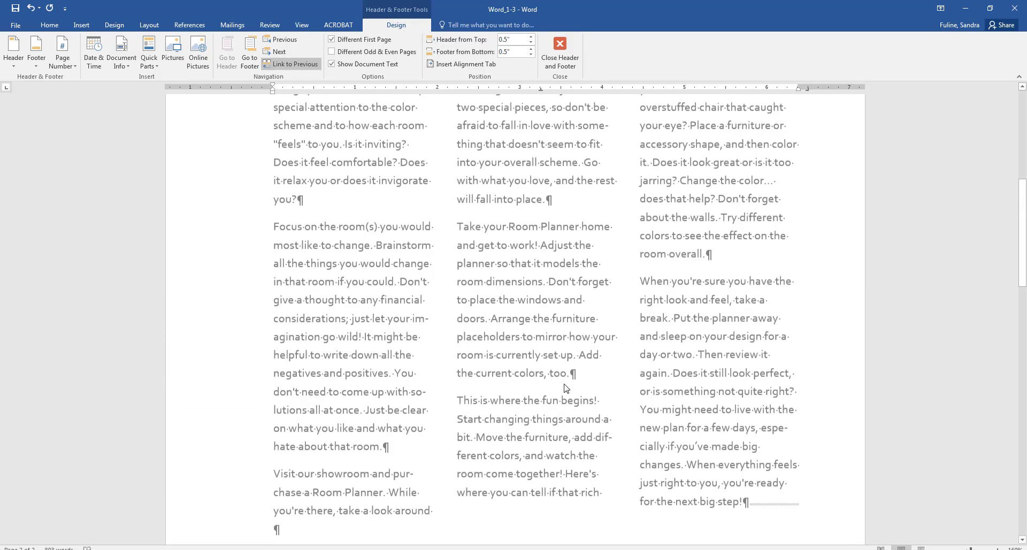
scroll(565, 387, "up", 2)
scroll(556, 393, "down", 8)
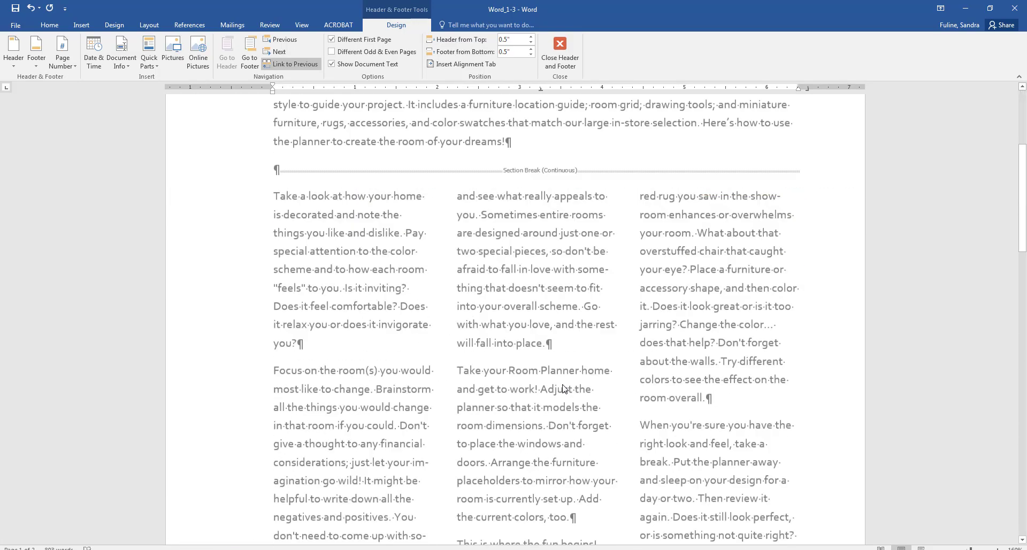
double_click(528, 329)
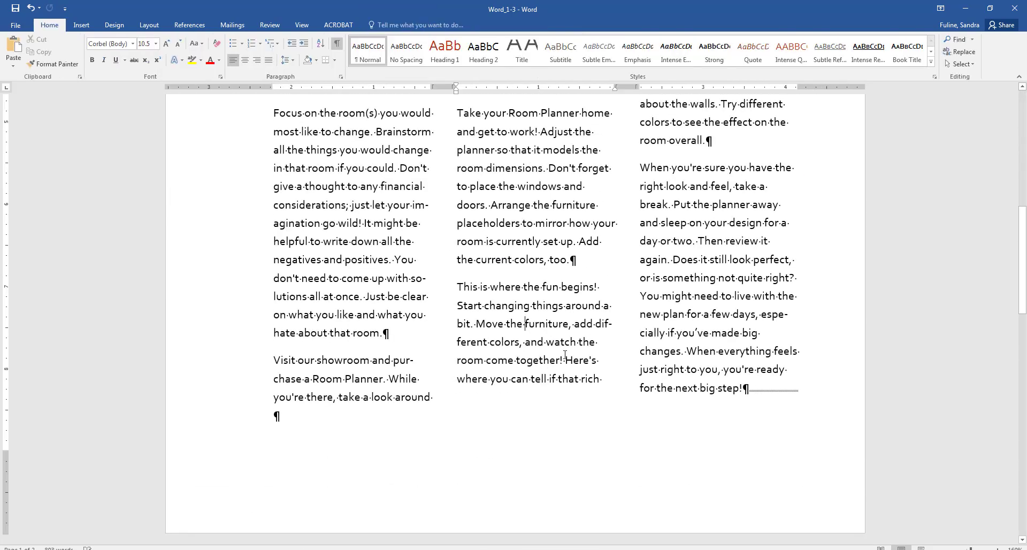
scroll(585, 372, "up", 6)
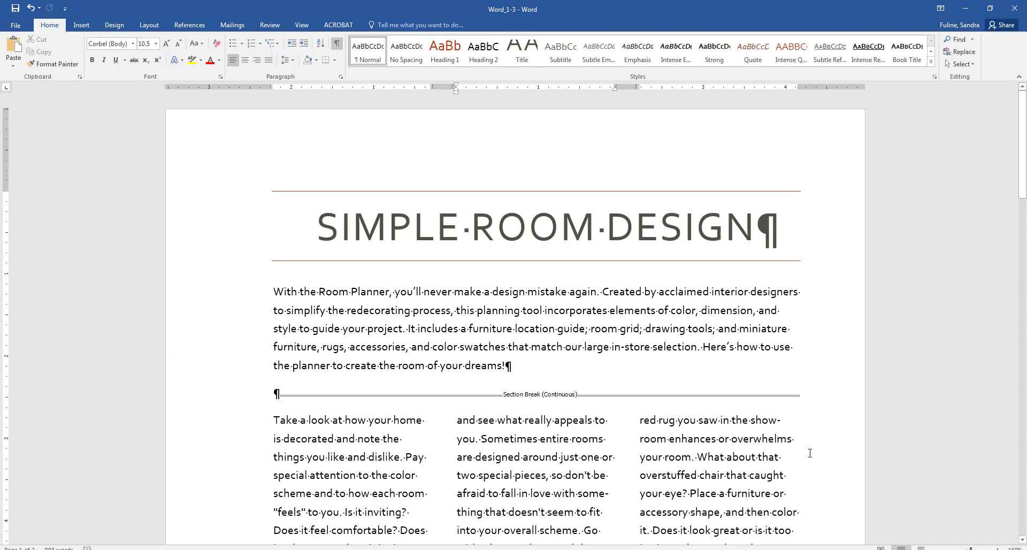
scroll(538, 458, "down", 15)
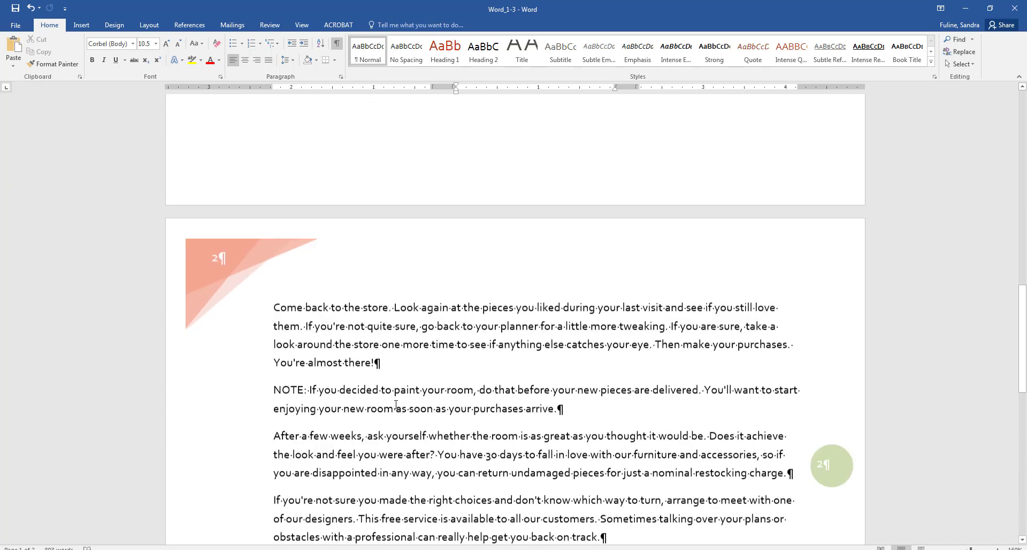
double_click(235, 138)
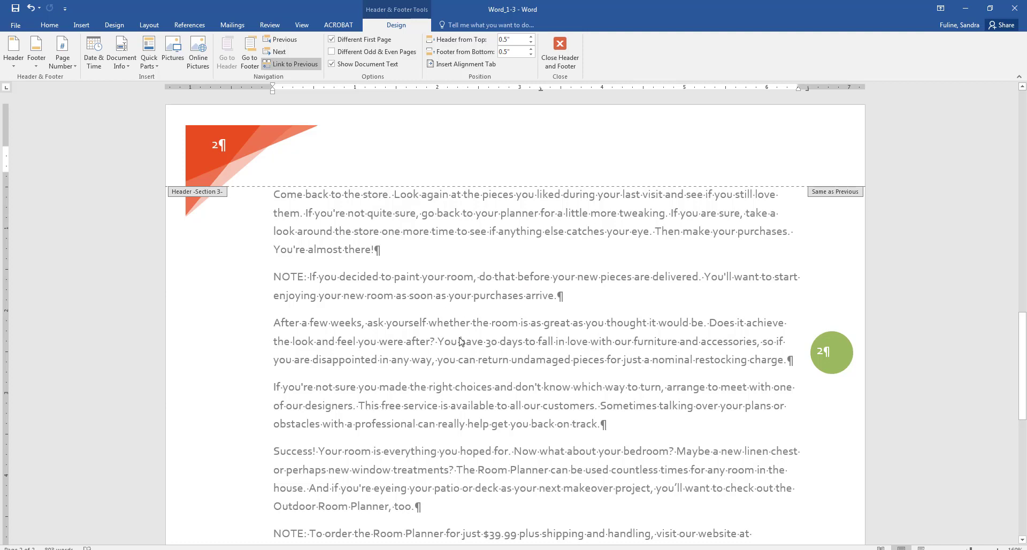
double_click(452, 360)
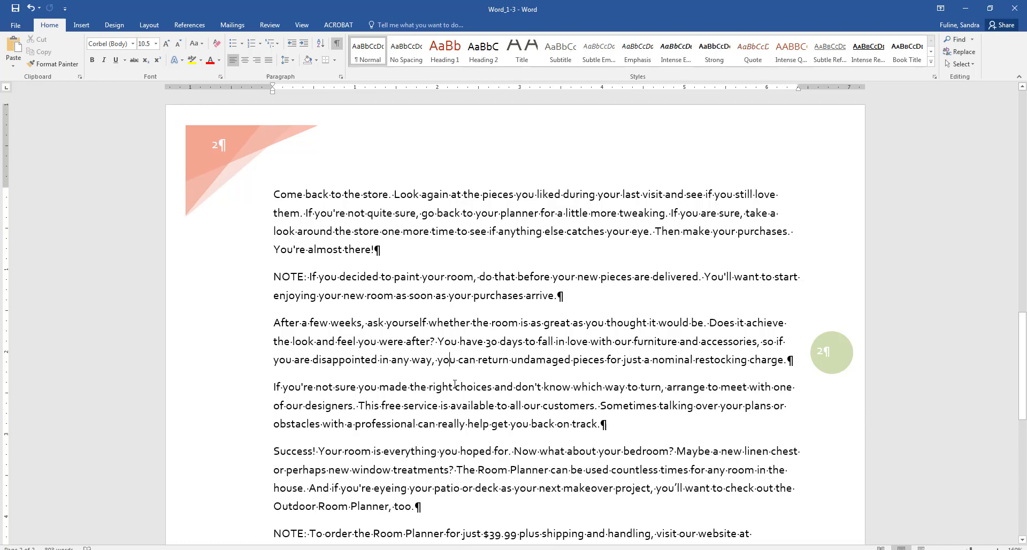
- Open Custom Watermark from the Design tab's Watermark gallery
left_click(87, 27)
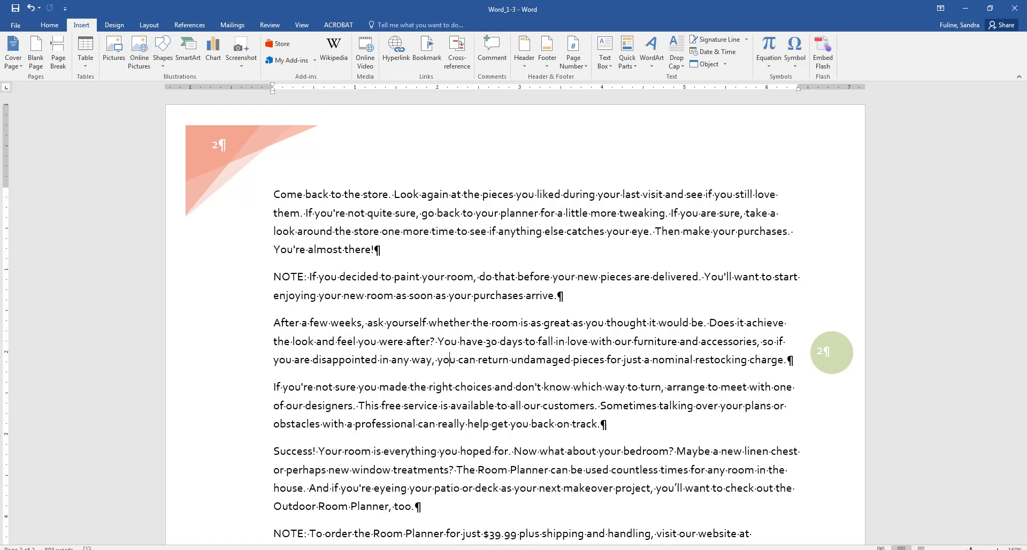
left_click(115, 27)
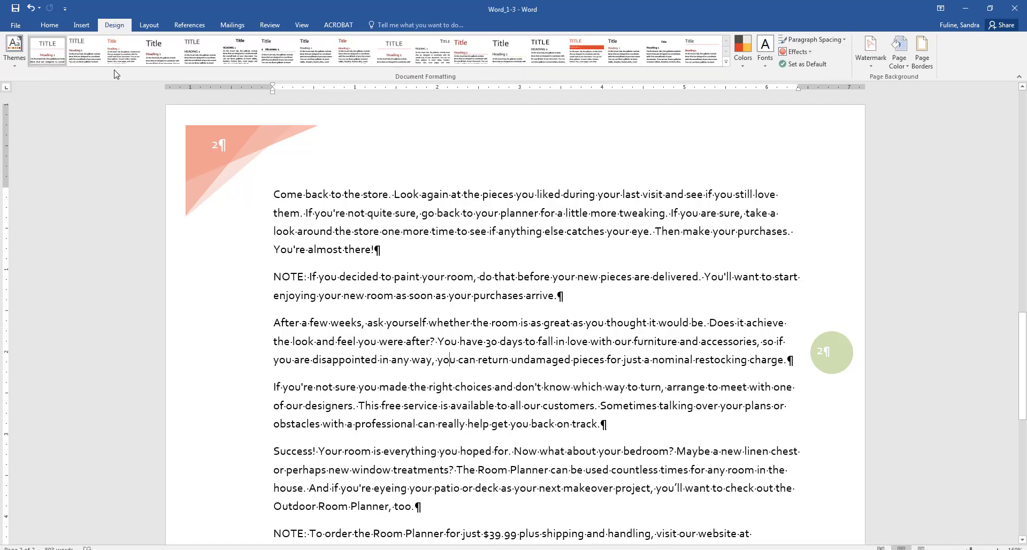
left_click(871, 53)
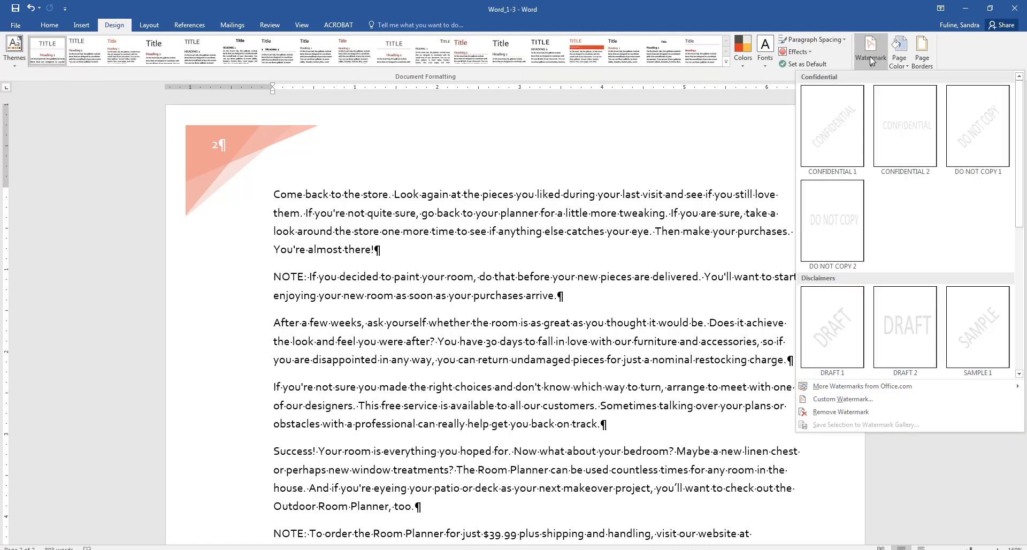
left_click(849, 406)
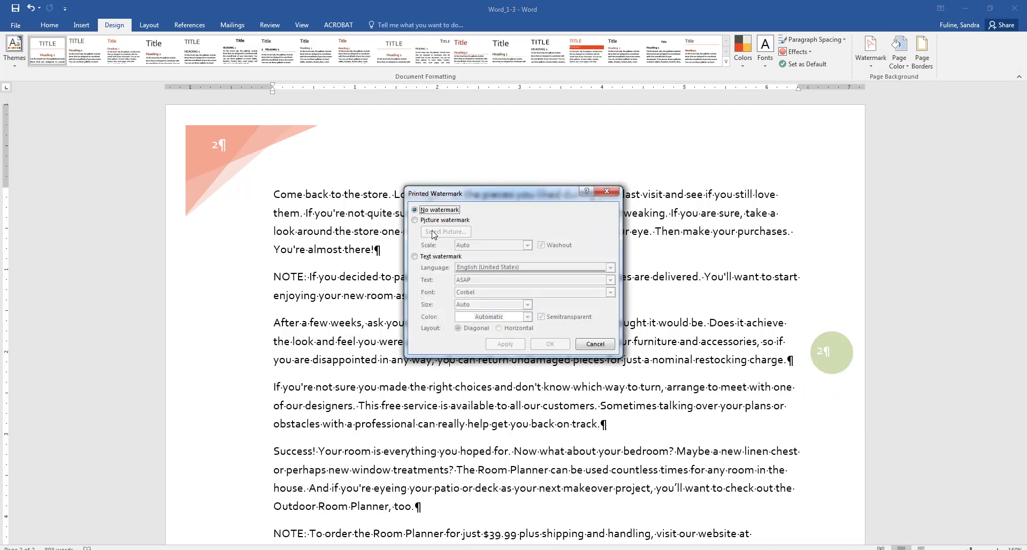
- Apply an orange diagonal text watermark reading 'Example Only' at size 54
left_click(416, 256)
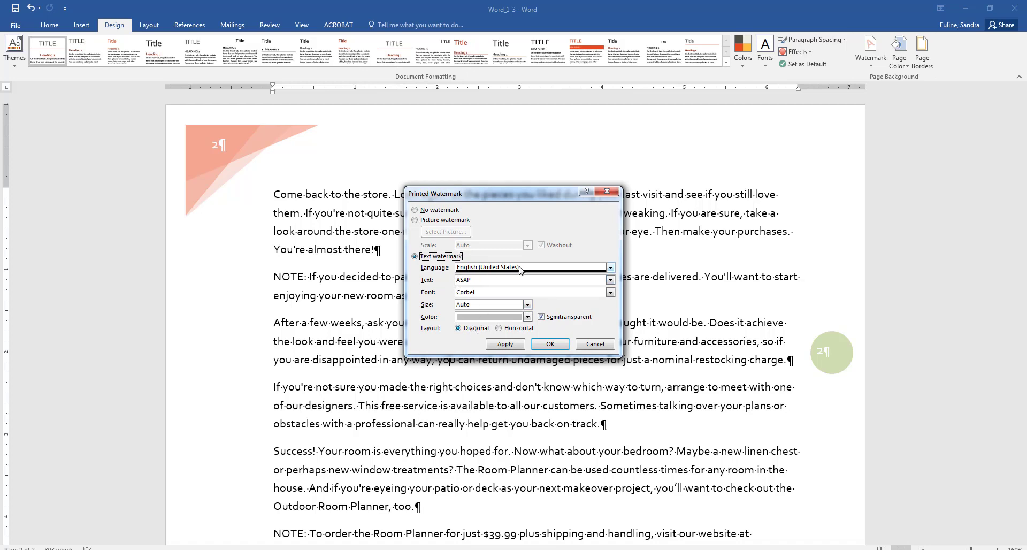
left_click_drag(496, 280, 452, 284)
key("BackSpace")
type("Example Only")
left_click(528, 304)
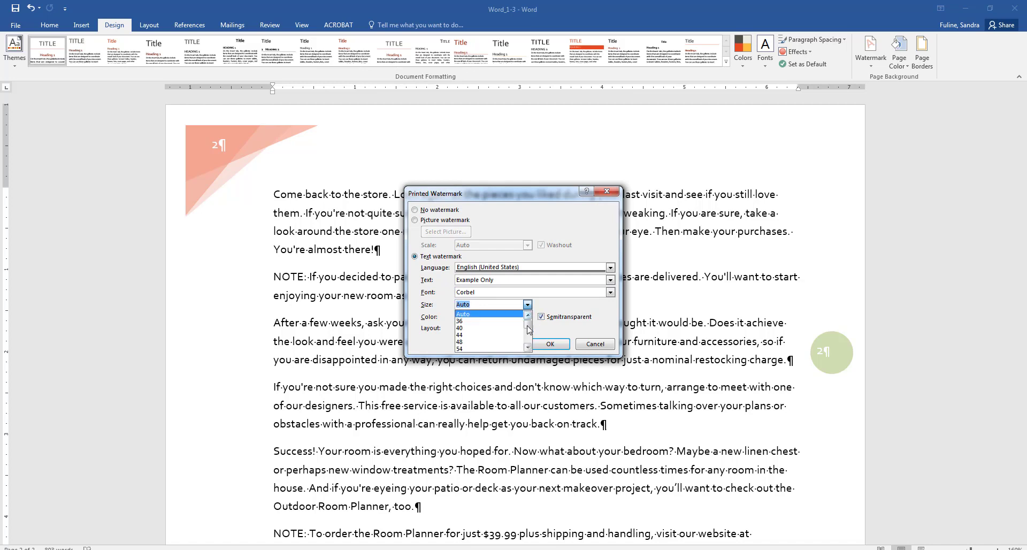
left_click(496, 348)
left_click(511, 319)
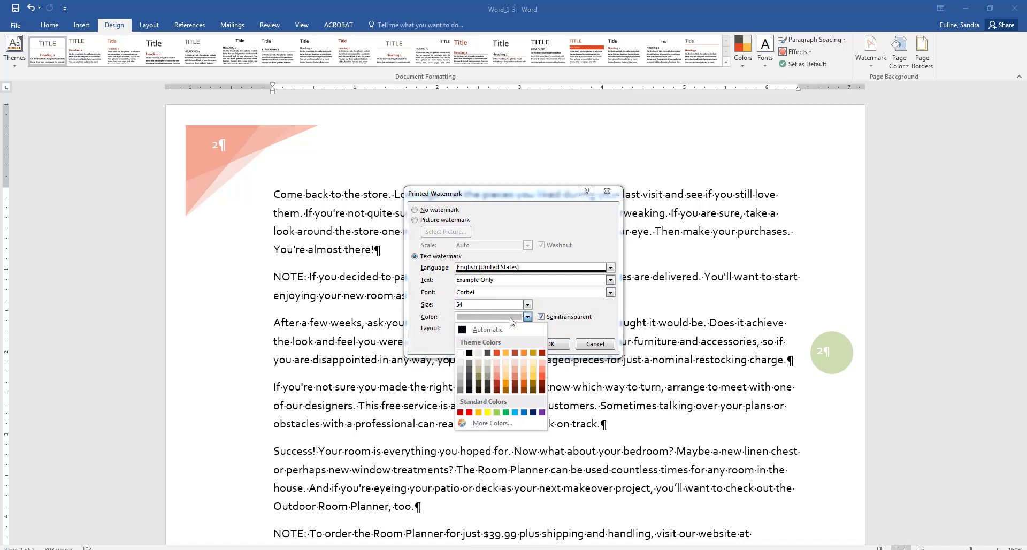
left_click(524, 353)
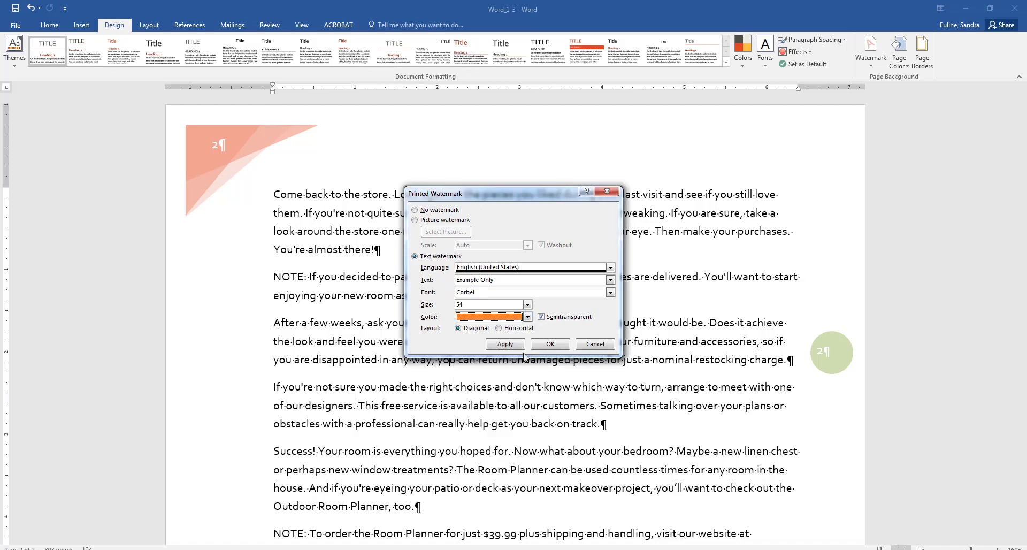
left_click(548, 347)
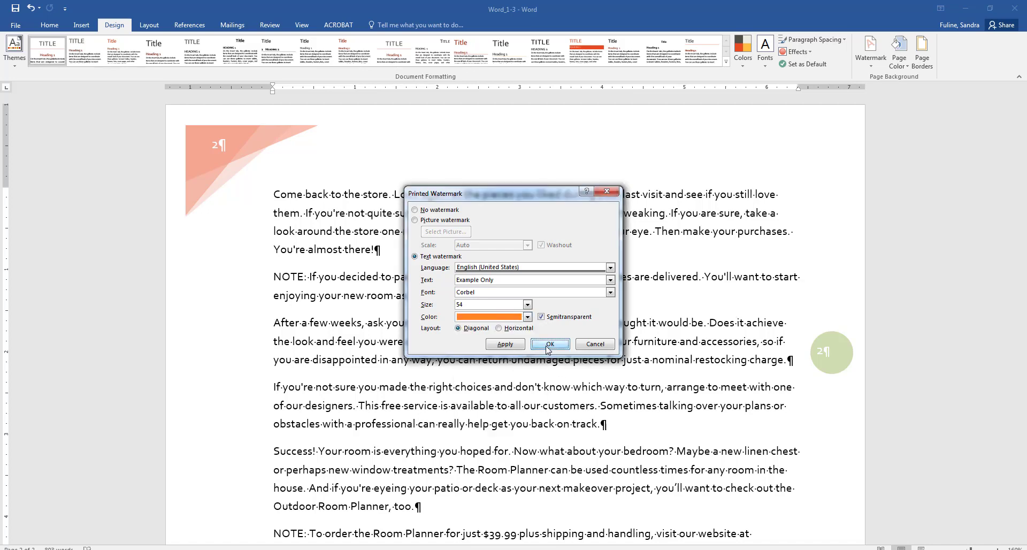
- Choose the Casual style set in the Document Formatting gallery
scroll(582, 484, "down", 3)
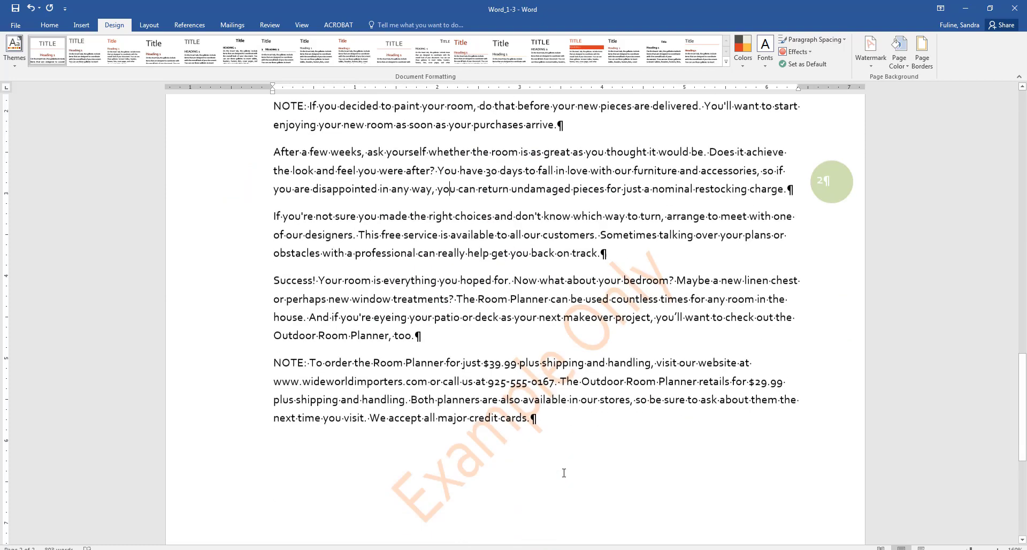
scroll(564, 473, "up", 20)
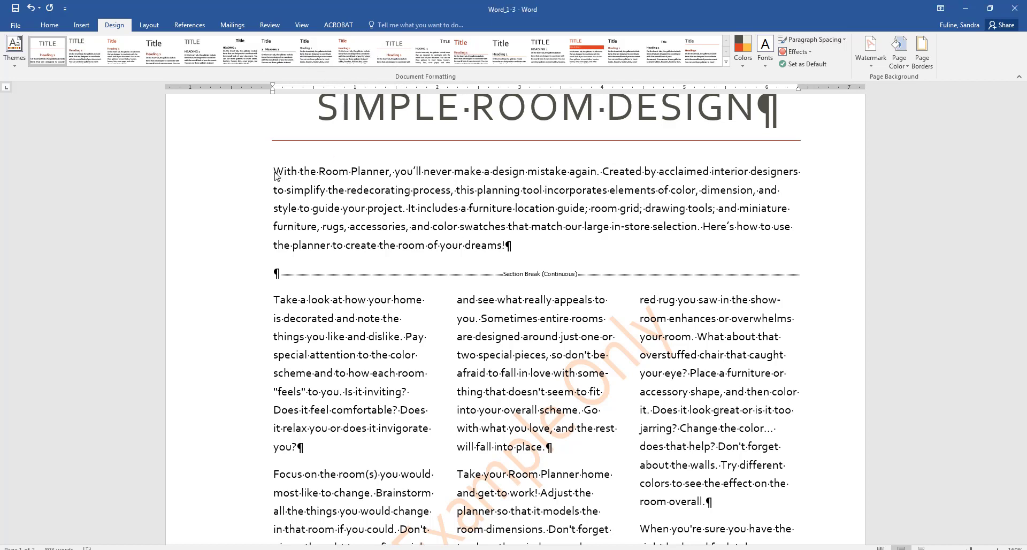
left_click(345, 56)
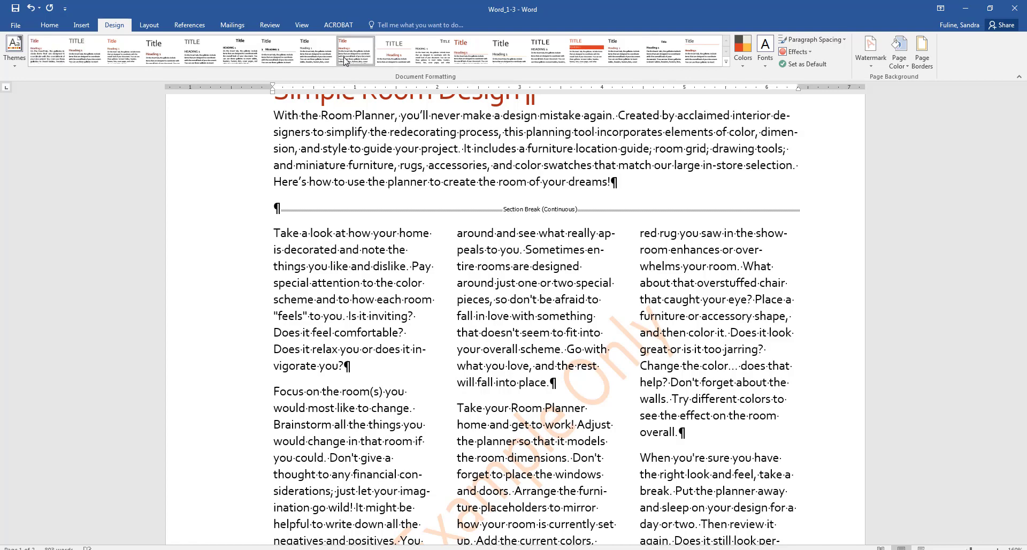